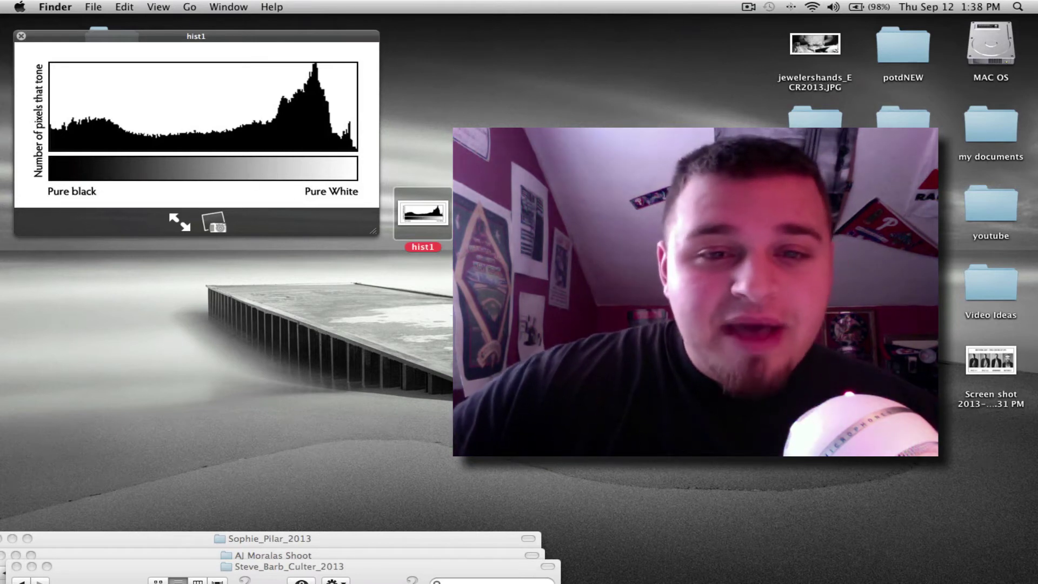
Close the hist1 preview, then view and close the histo2 colour histogram in Quick Look
click(21, 36)
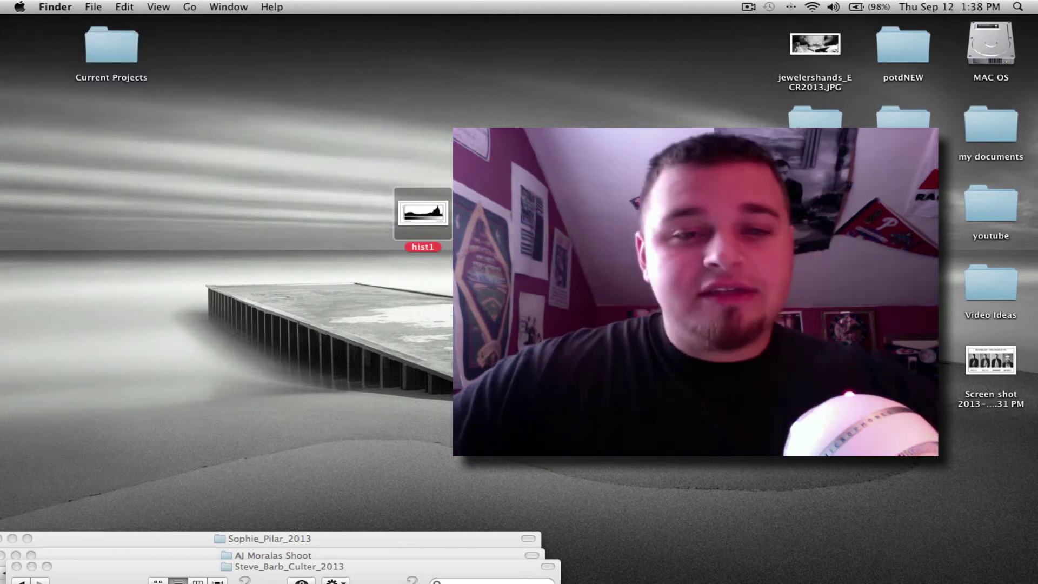
click(389, 169)
click(446, 220)
key(space)
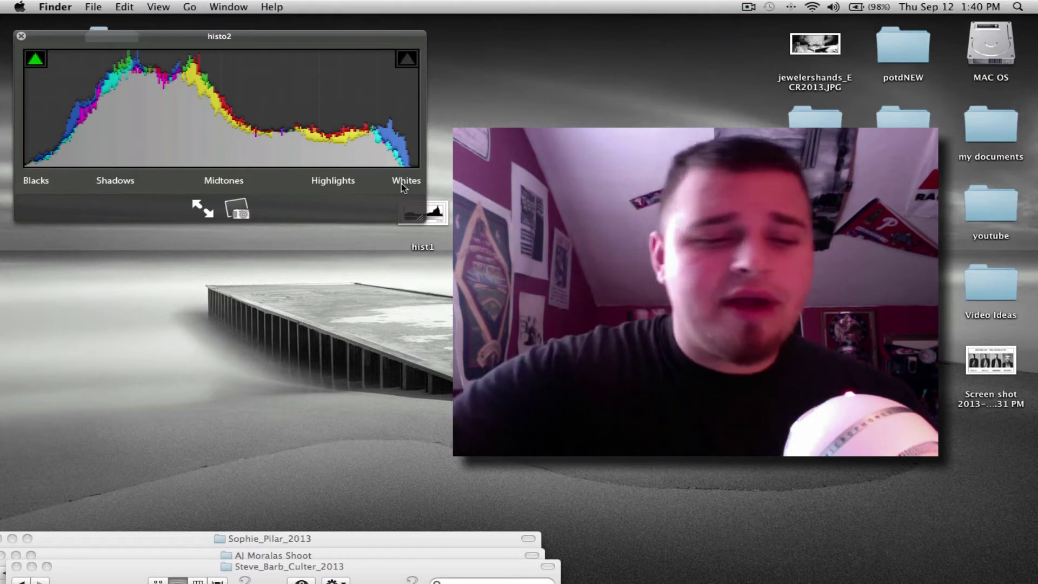
key(space)
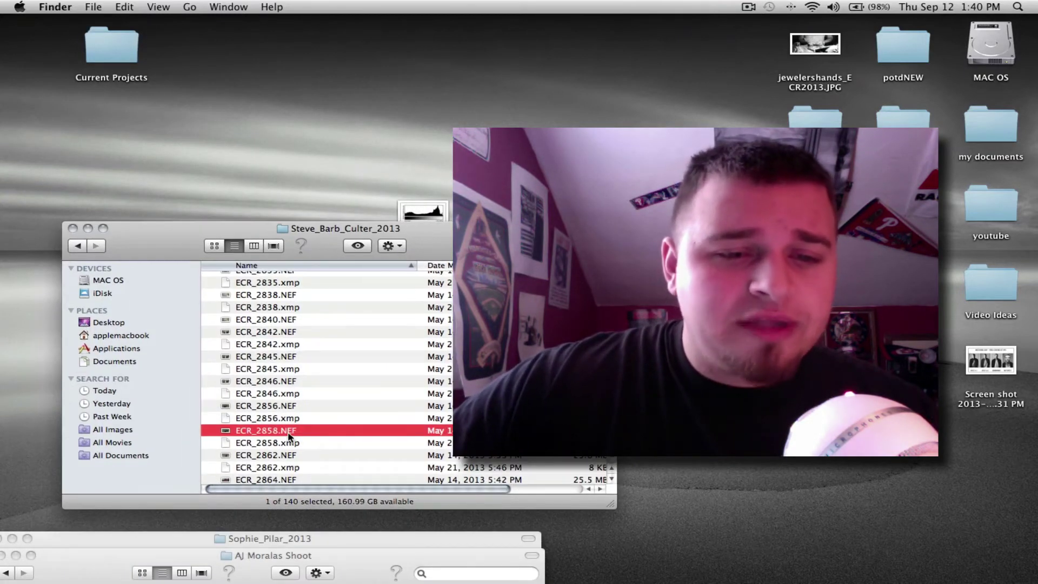
Open ECR_2858.NEF and drag Blacks down to 0, then back up to 4
double_click(289, 431)
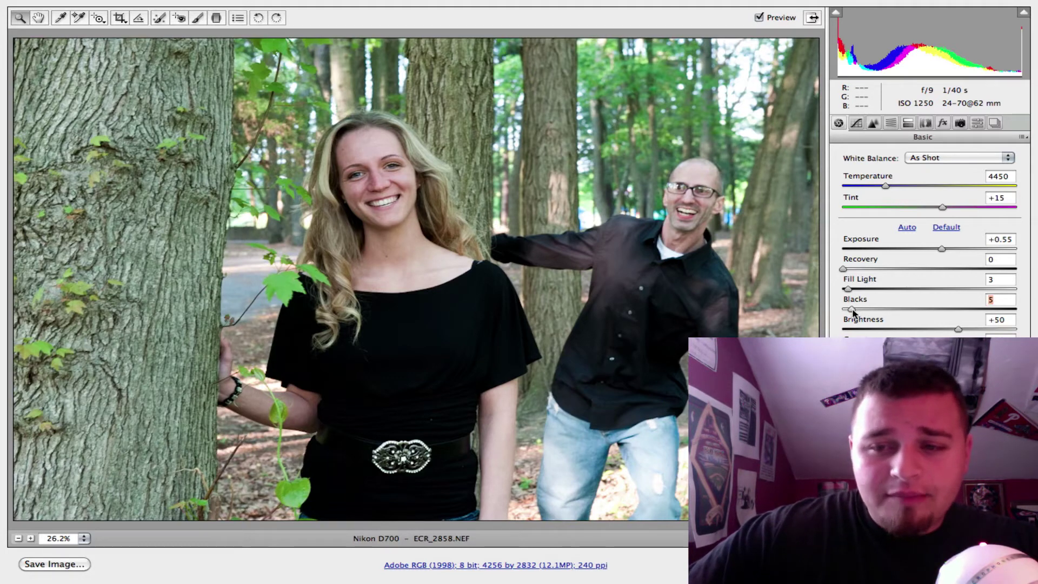
drag(853, 312, 846, 312)
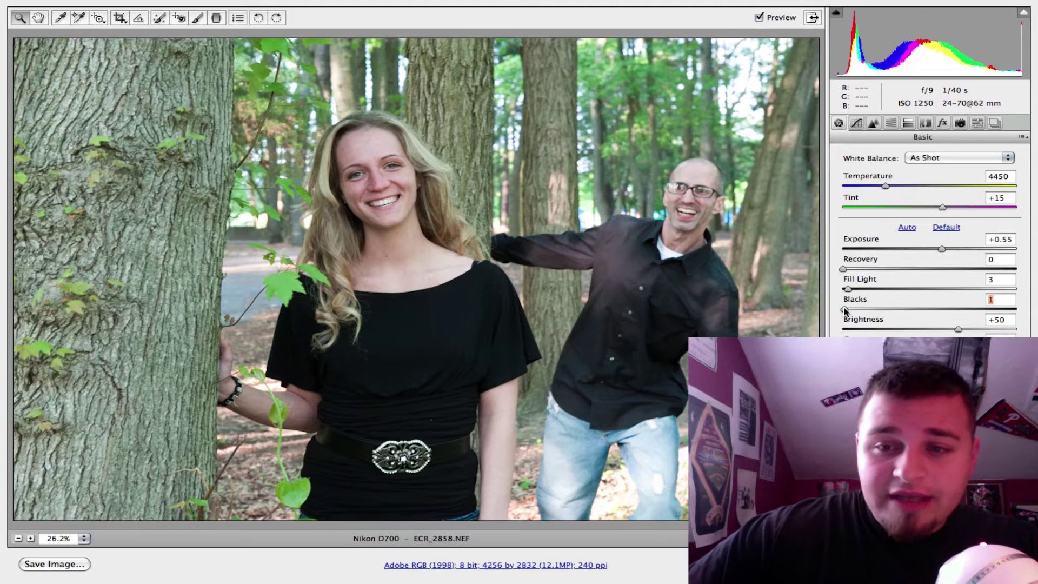
drag(846, 311, 843, 311)
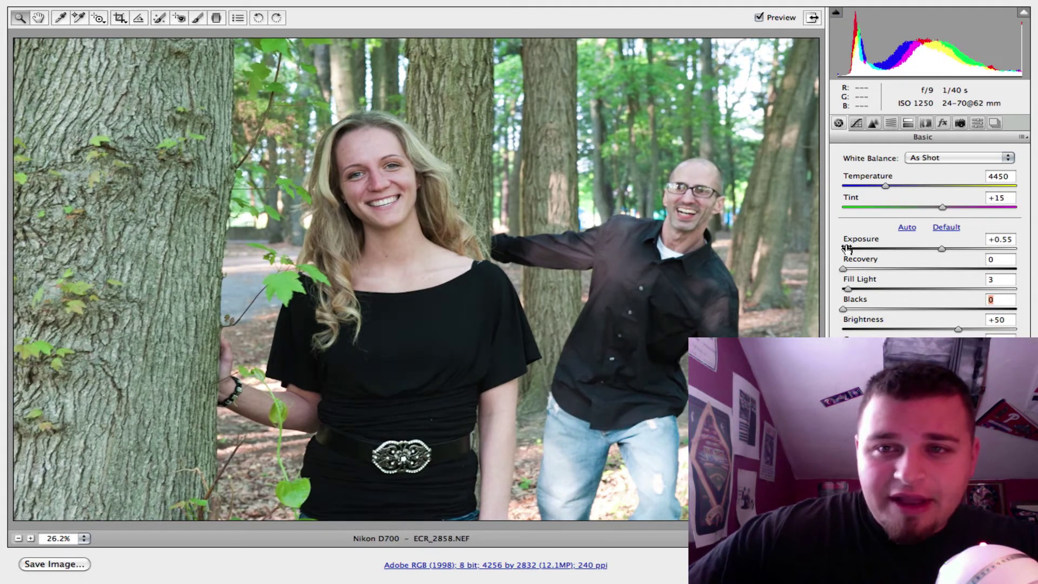
drag(843, 309, 849, 310)
click(835, 12)
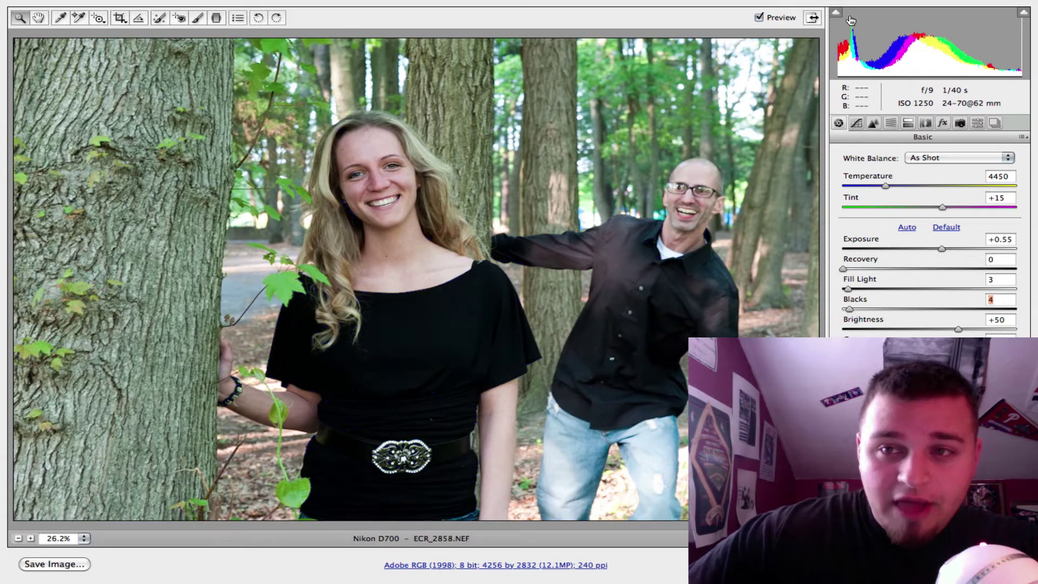
click(1022, 12)
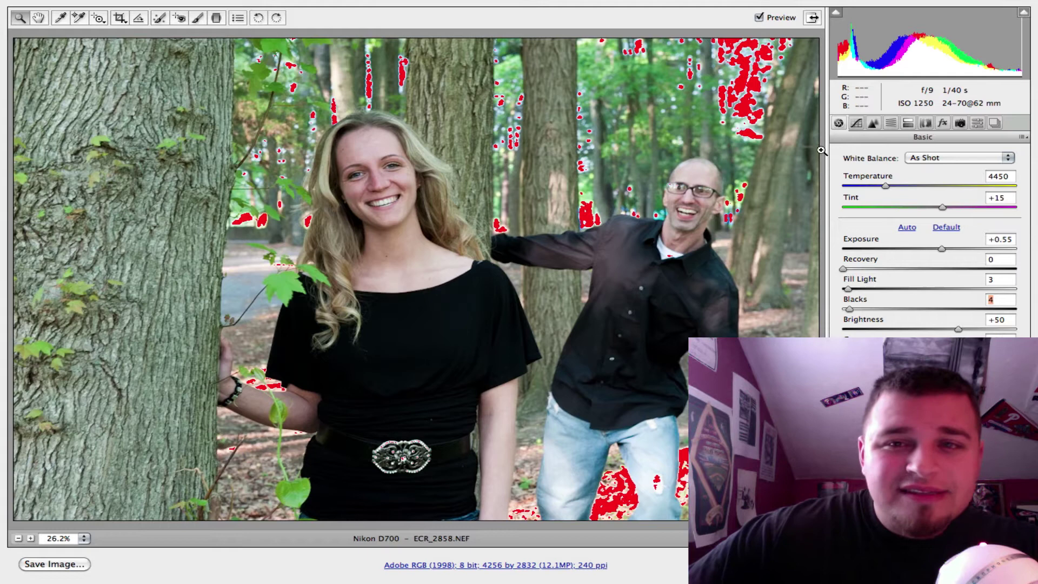
key(o)
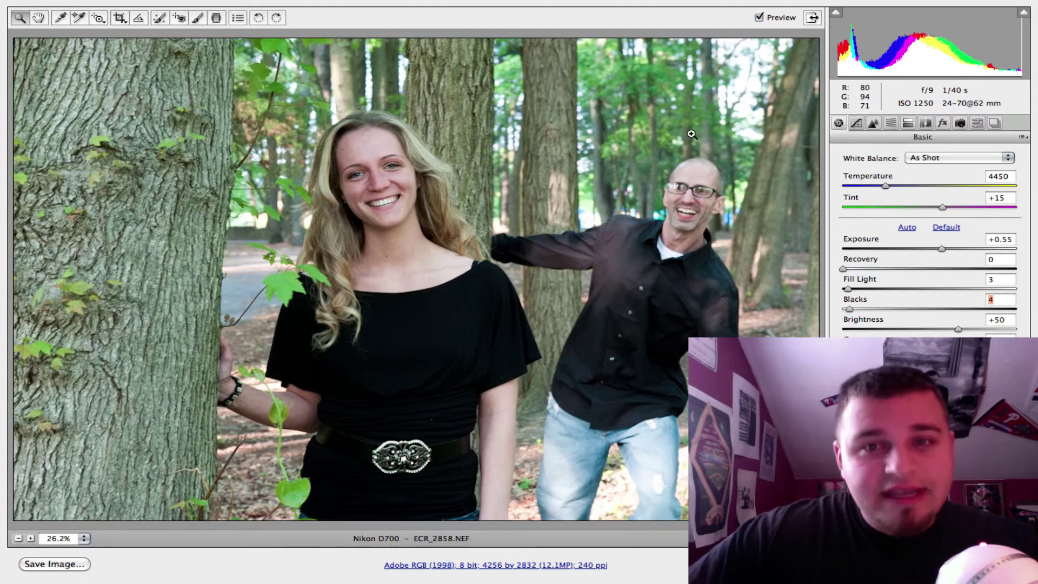
key(o)
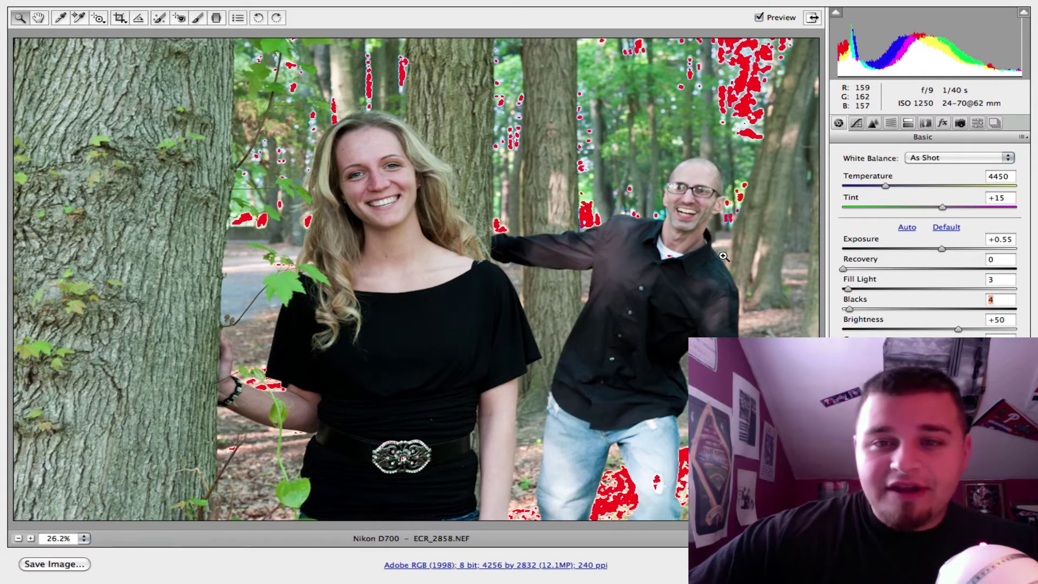
With highlight clipping off, raise Exposure to +0.80, then return it to +0.50
click(1023, 12)
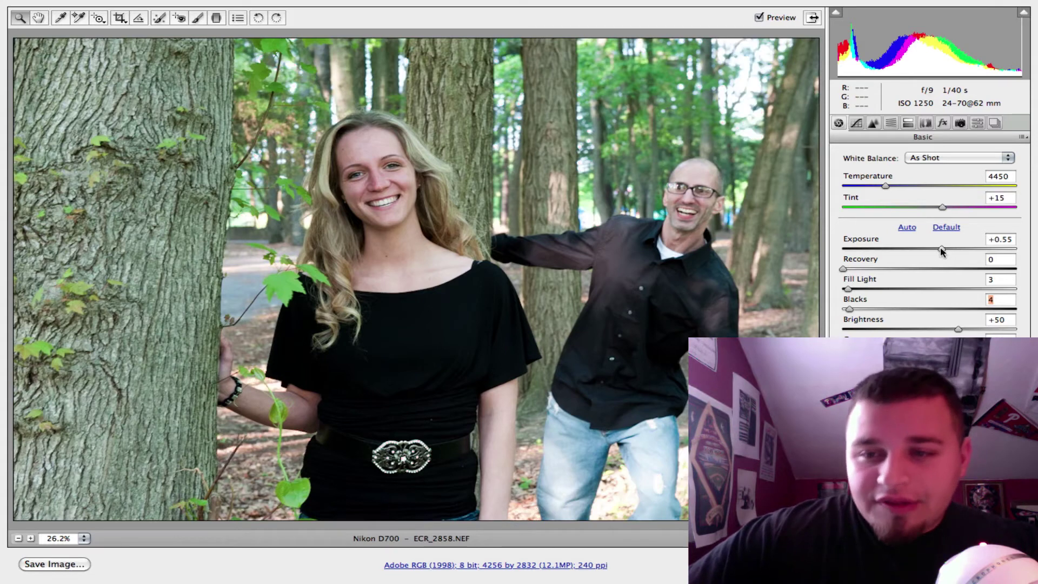
click(942, 251)
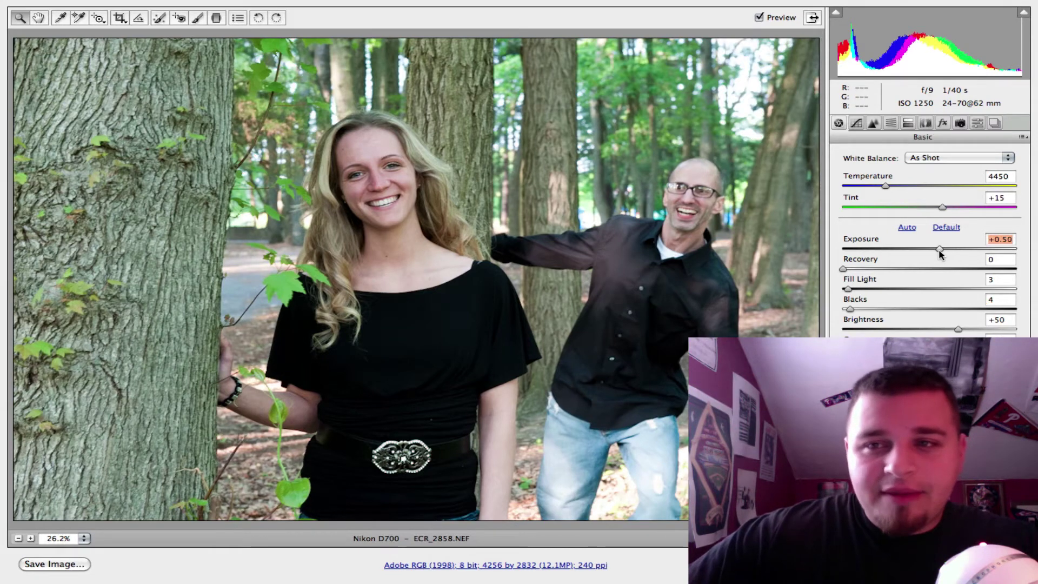
drag(939, 254, 947, 252)
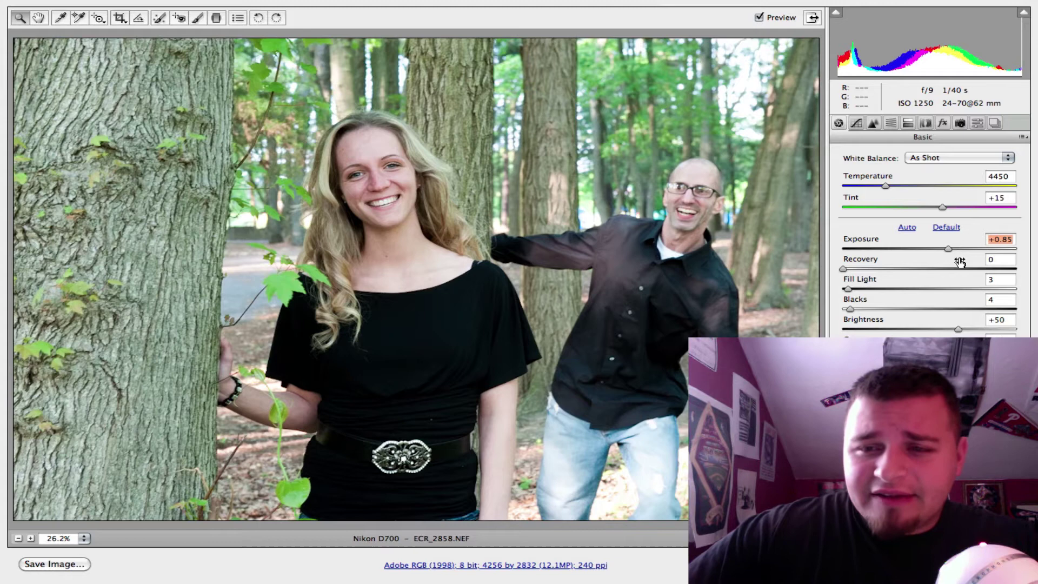
drag(947, 251, 940, 249)
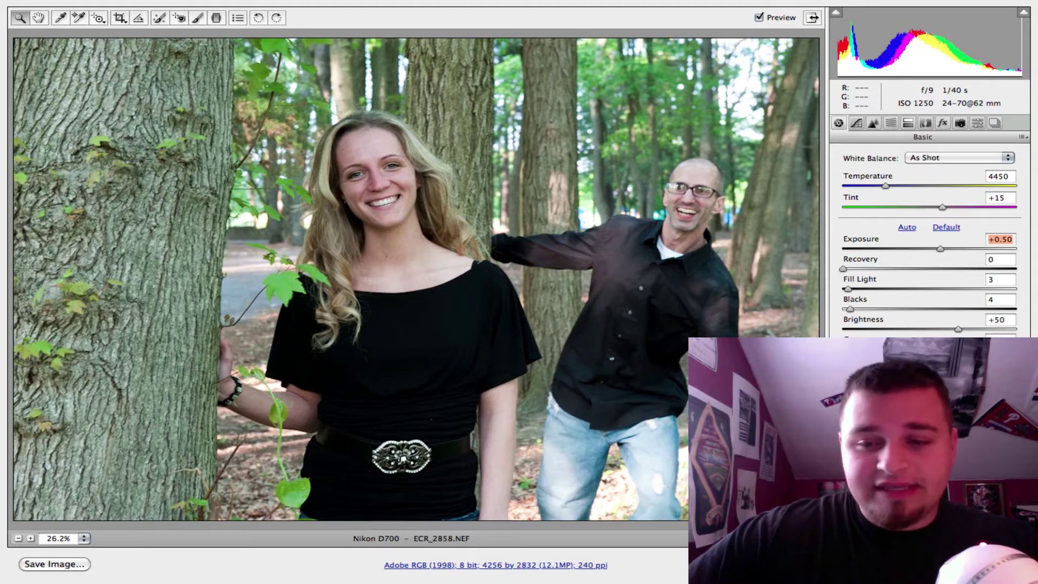
key(Escape)
click(192, 227)
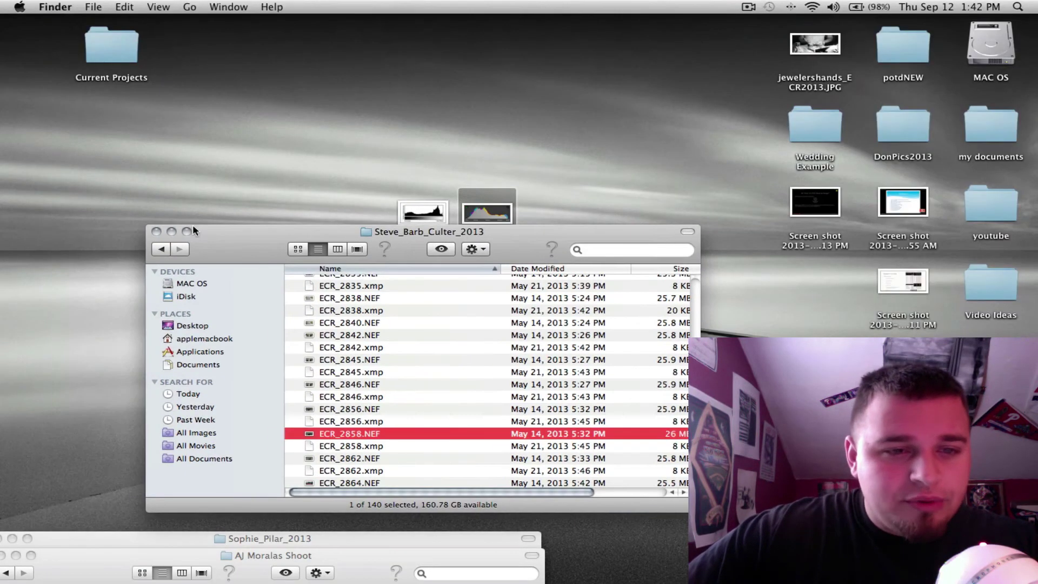
click(156, 232)
drag(222, 559, 268, 399)
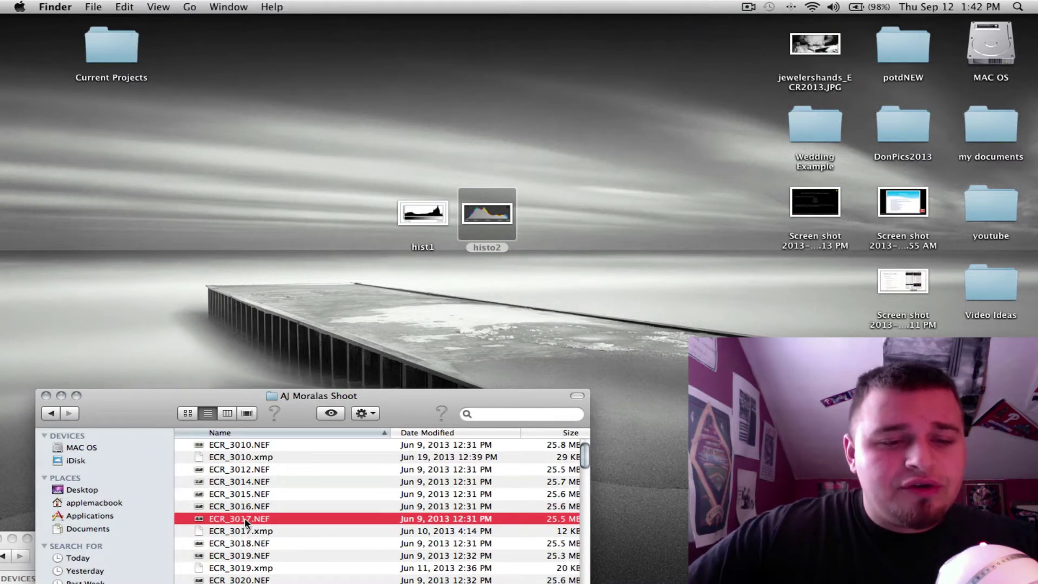
Open ECR_3017.NEF and darken Exposure to -0.35, then -0.65, then brighten it back up
double_click(245, 519)
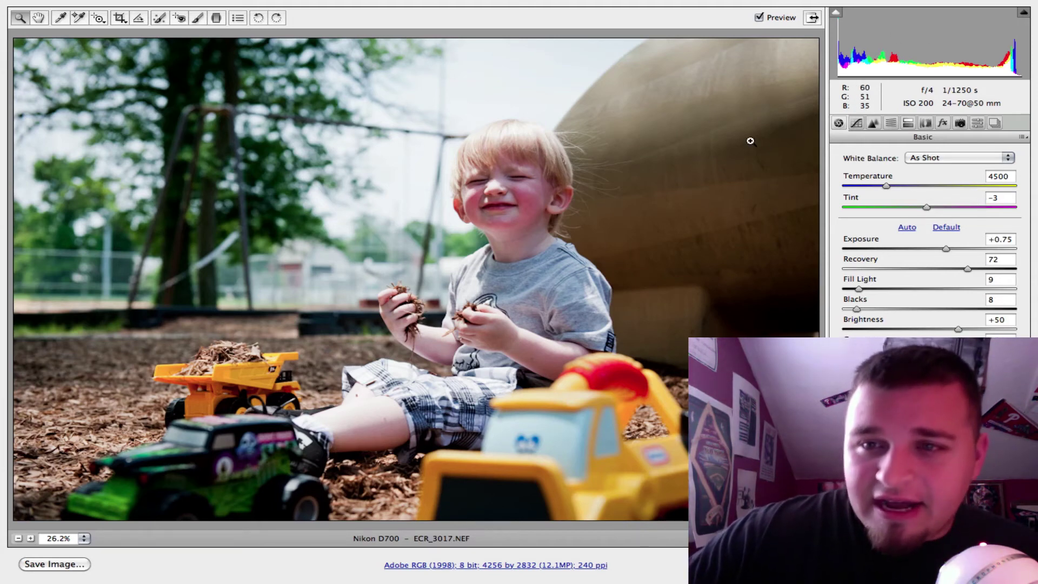
drag(948, 251, 924, 251)
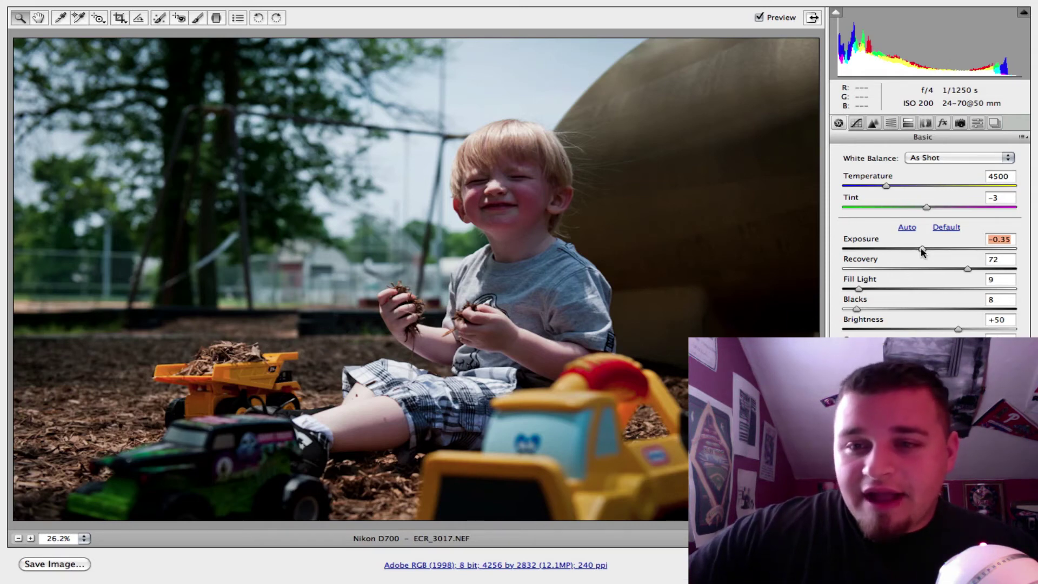
drag(921, 248, 913, 249)
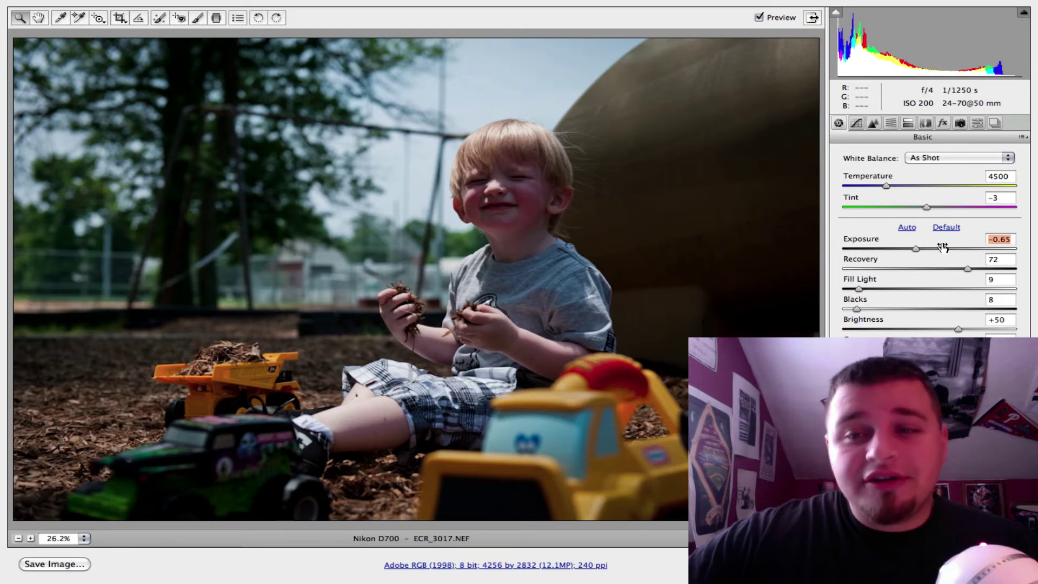
drag(915, 249, 944, 253)
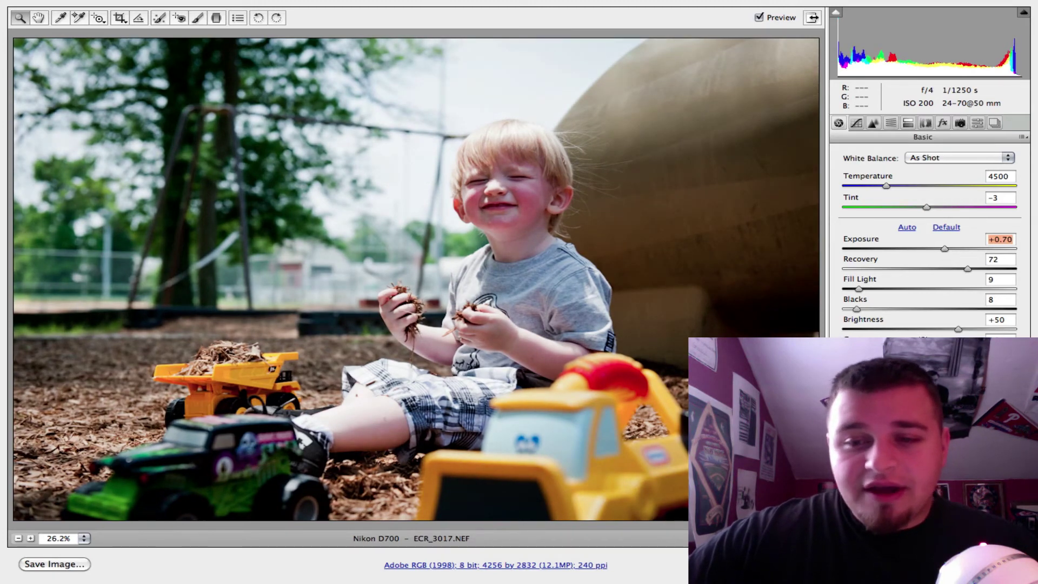
key(v)
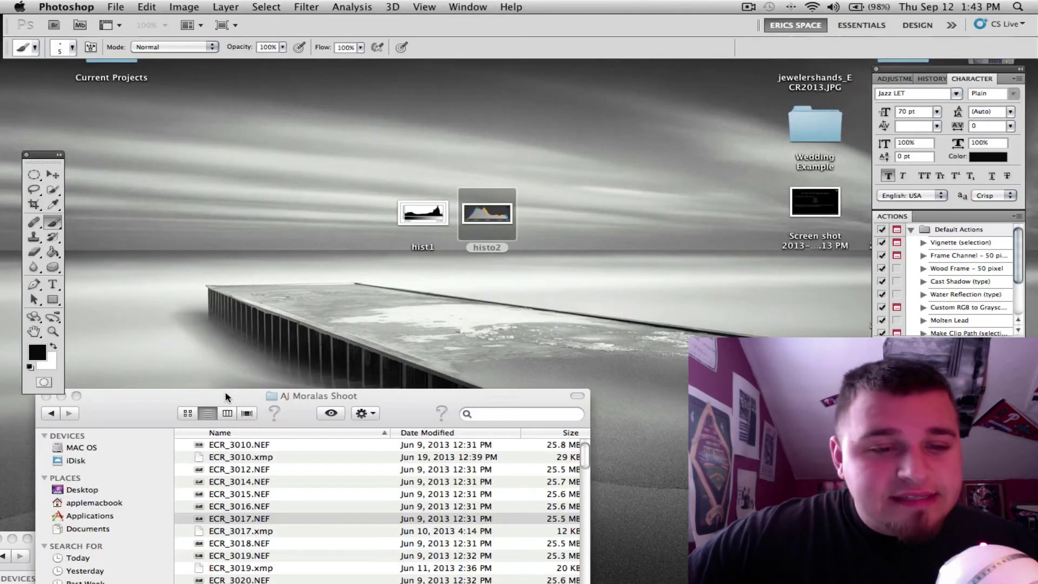
click(362, 371)
click(181, 364)
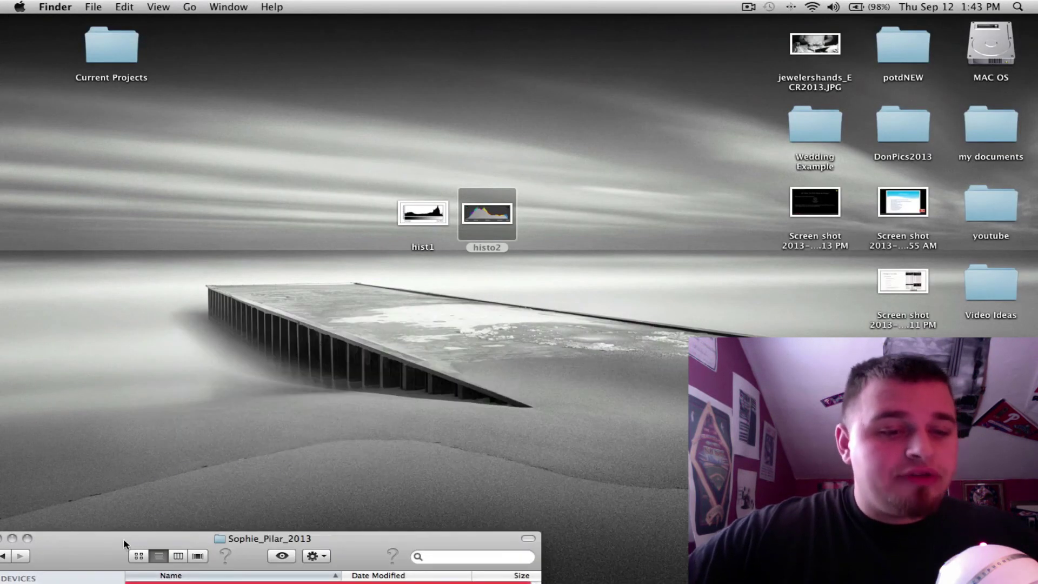
drag(120, 543, 129, 500)
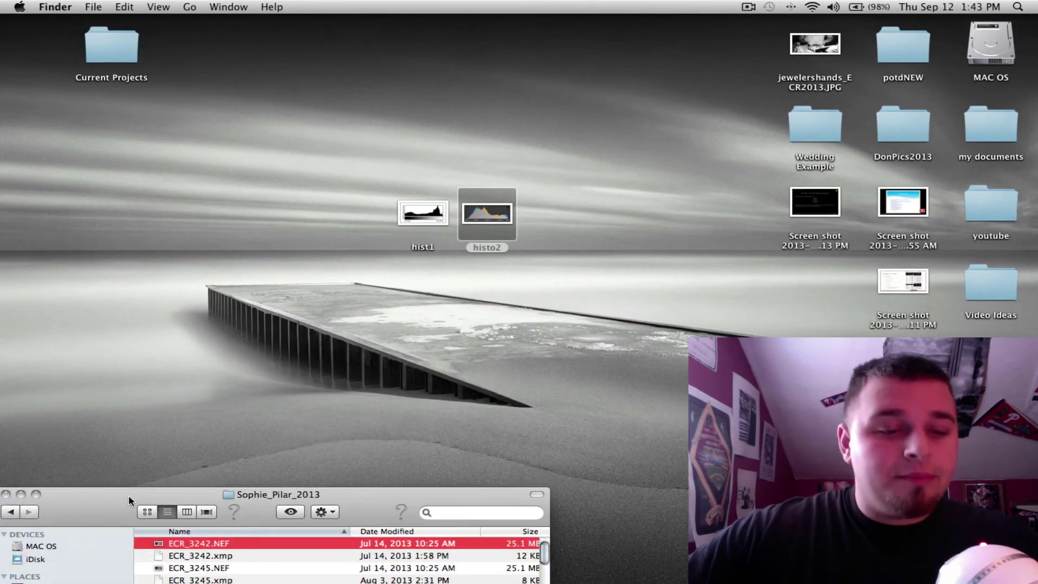
double_click(190, 544)
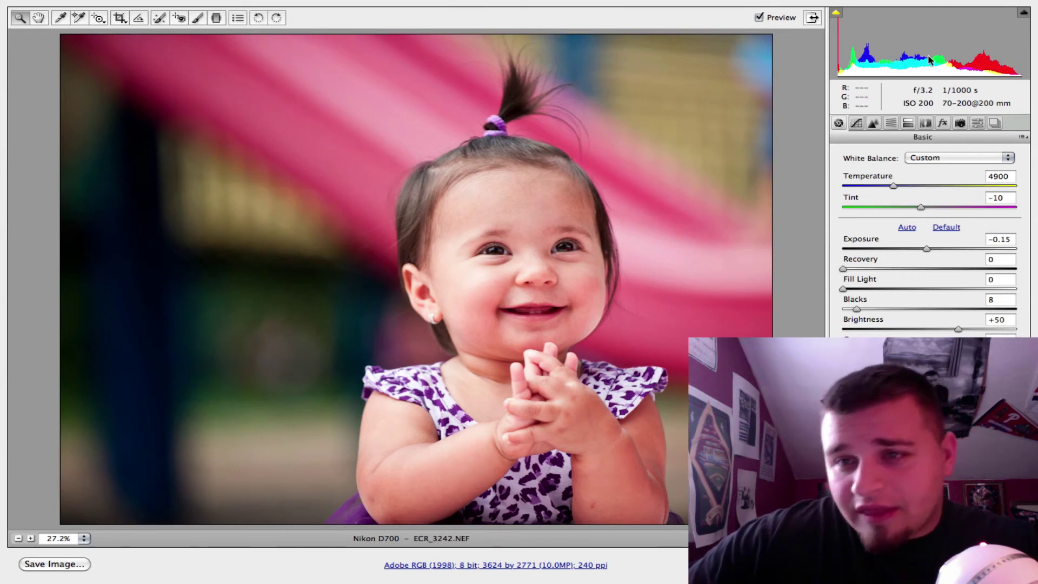
With highlight clipping on, swing the baby photo's Exposure to +1.25, down to -2.20, then back to -0.15
click(1023, 13)
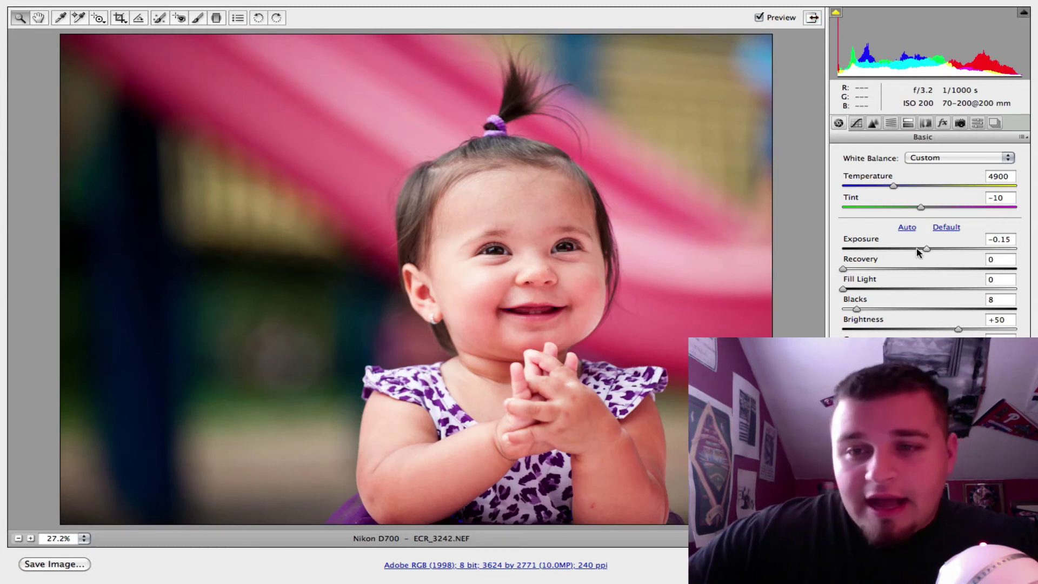
drag(923, 250, 955, 250)
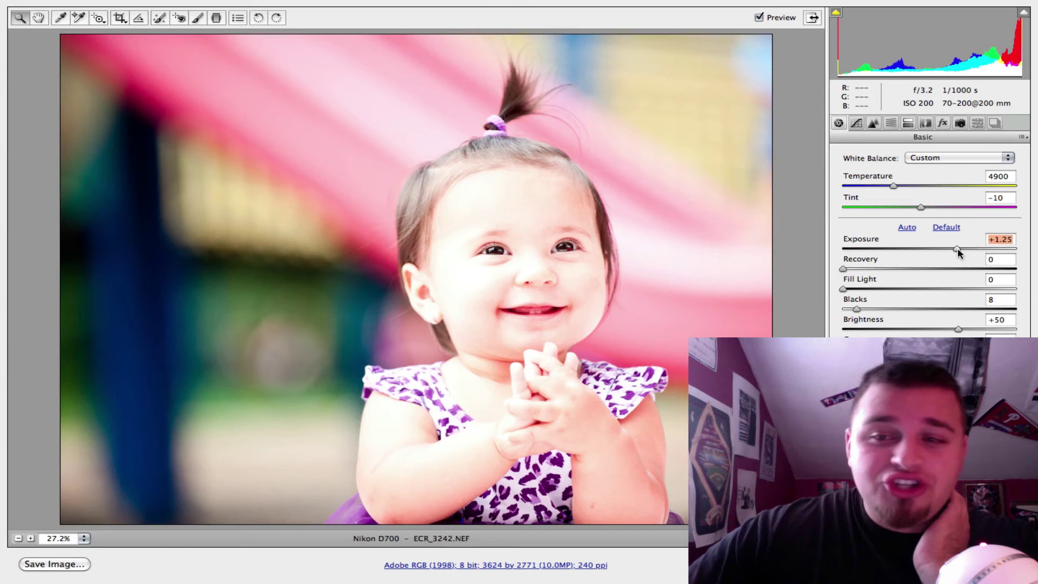
drag(958, 248, 930, 250)
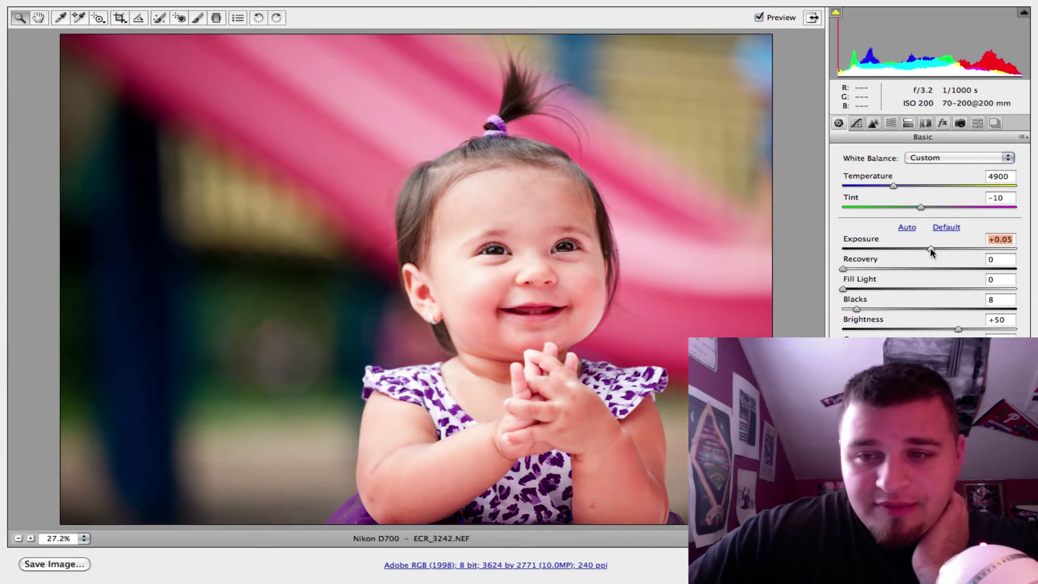
drag(930, 249, 883, 252)
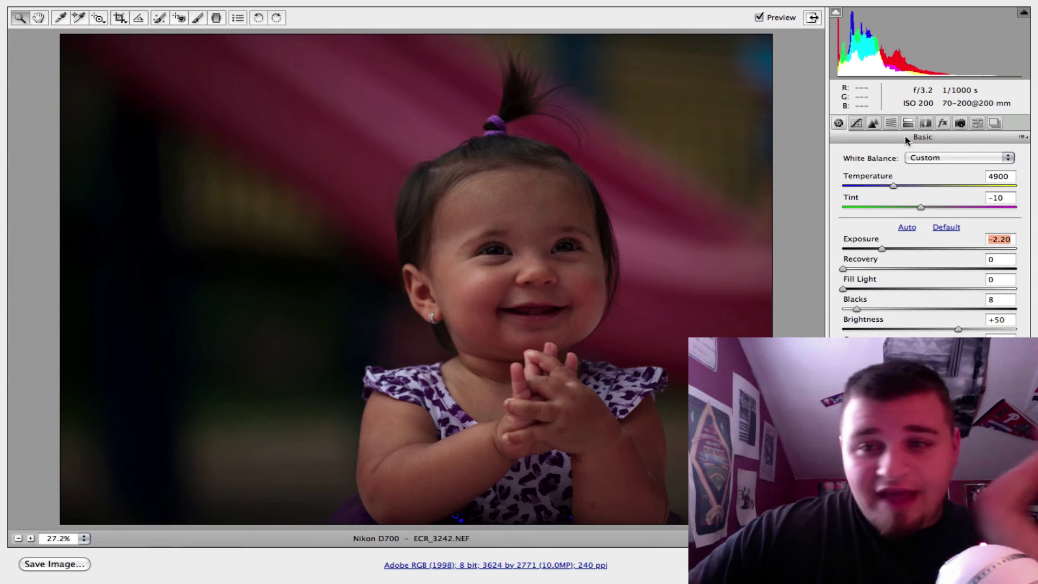
drag(880, 248, 943, 249)
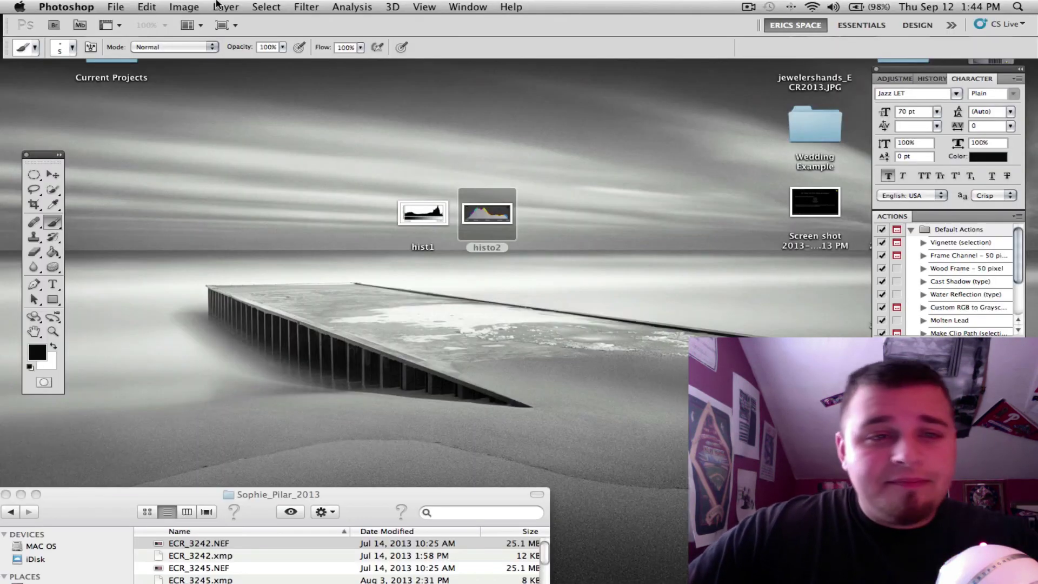
Preview the histo2 colour histogram from the desktop in Quick Look
click(477, 216)
key(space)
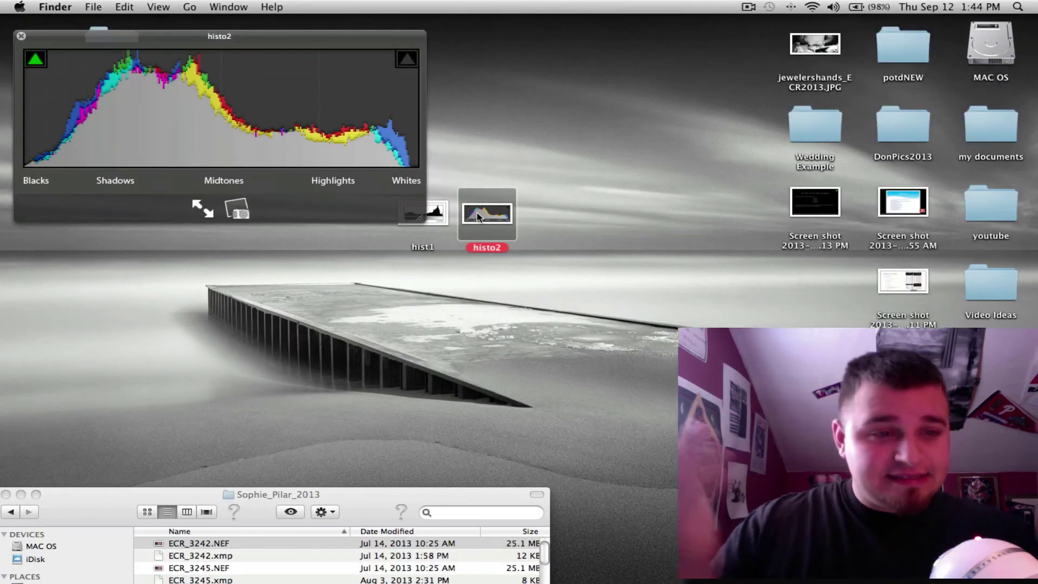